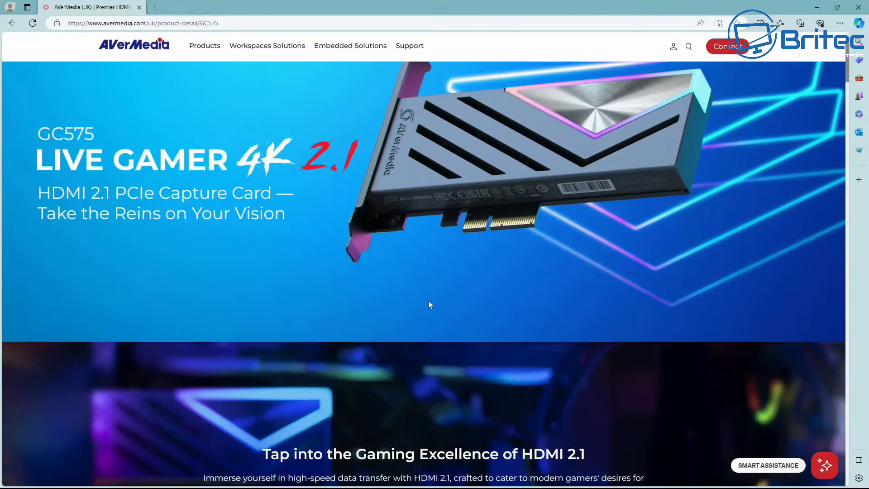
- Look over the GC575 product page and download the RECentral4 v4.7.77.1 application from its support downloads
scroll(429, 302, "down", 4)
scroll(428, 302, "down", 5)
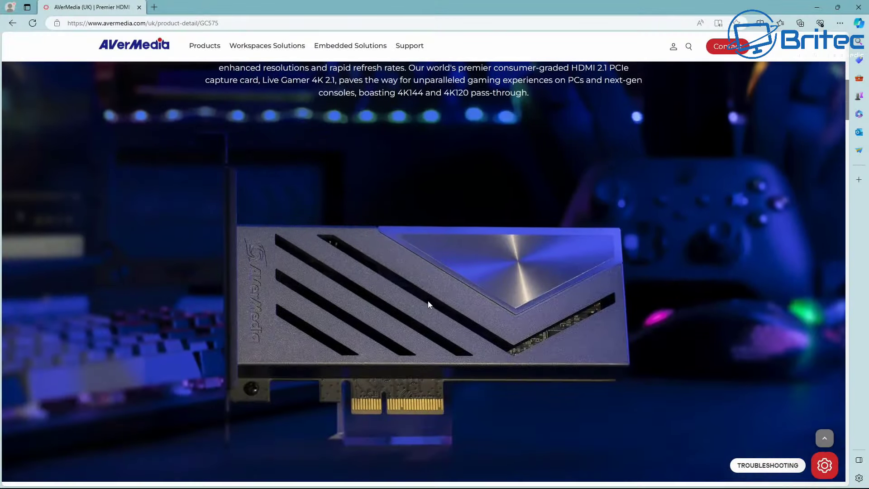
scroll(428, 302, "down", 8)
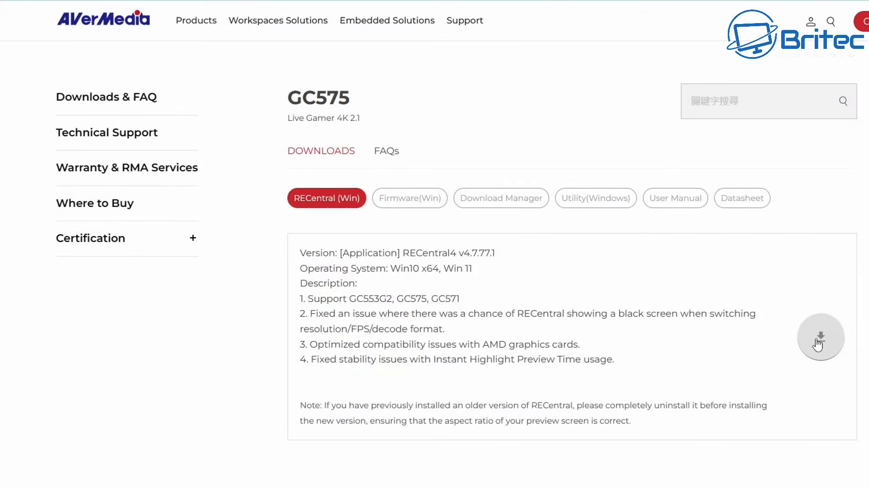
left_click(819, 341)
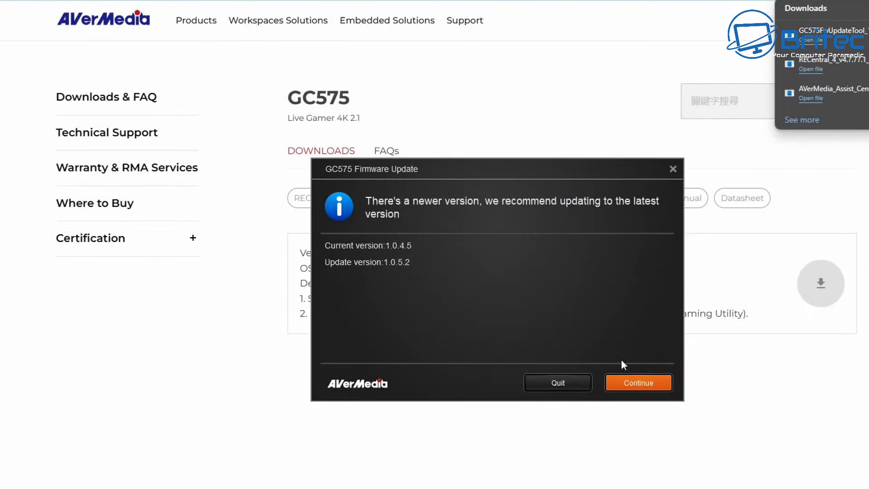
- Update the GC575 firmware to version 1.0.5.2 and show the Windows utility downloads for the card
left_click(640, 386)
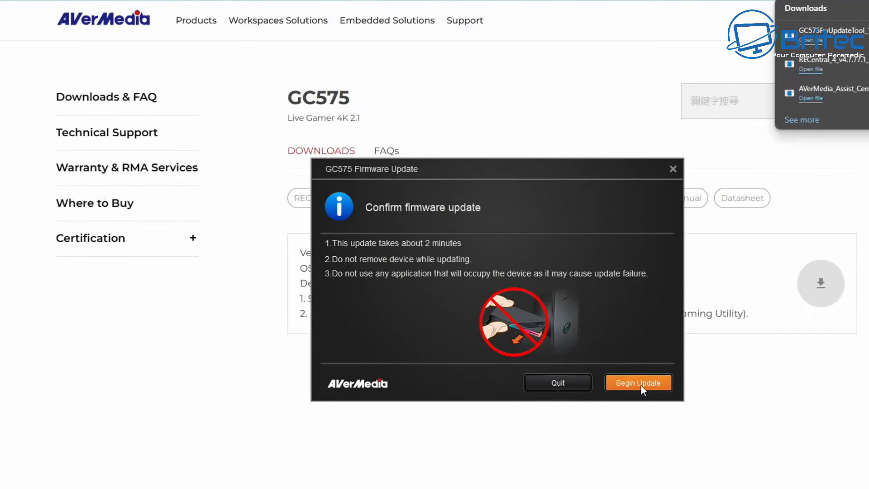
left_click(641, 386)
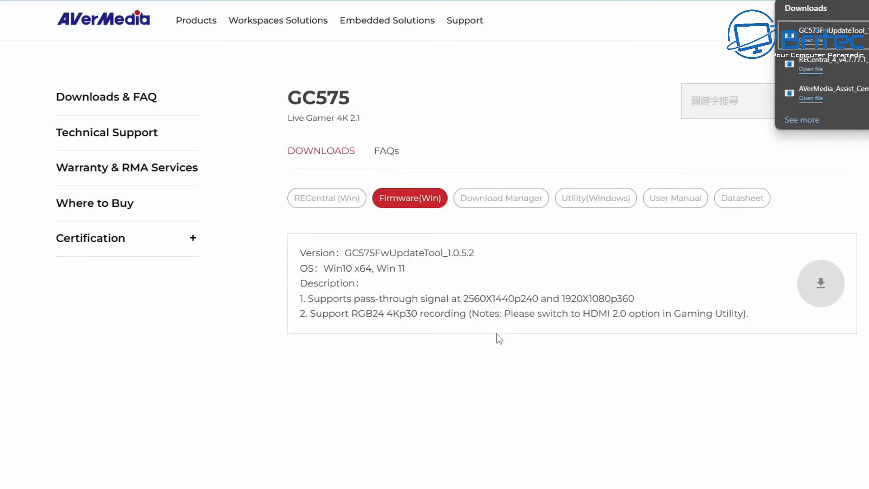
left_click(593, 200)
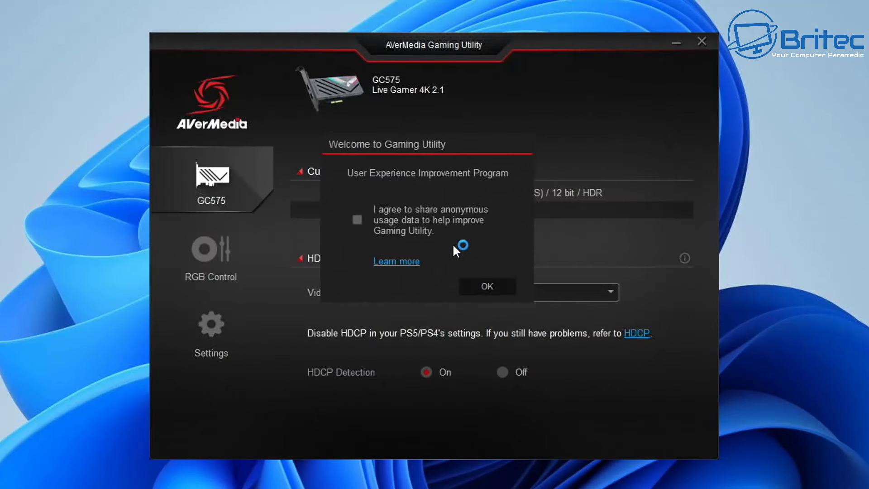
- Dismiss the Gaming Utility welcome without agreeing to share usage data and check the available video and audio source devices
left_click(489, 286)
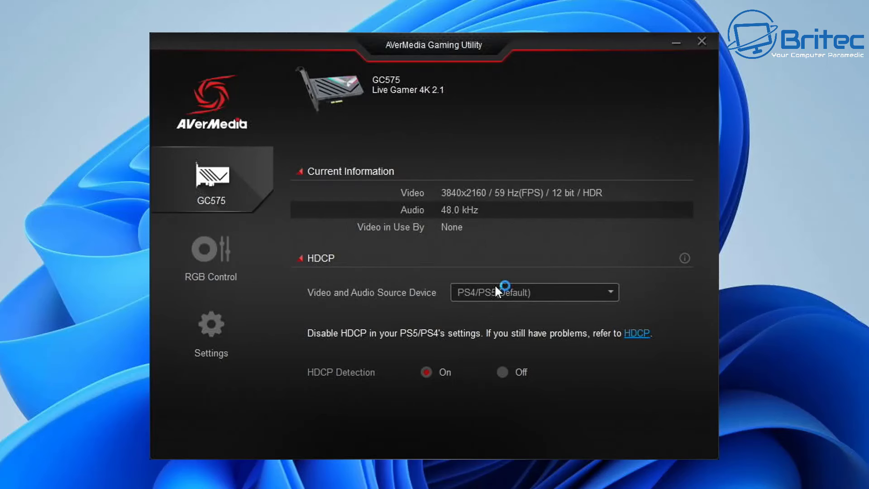
left_click(564, 298)
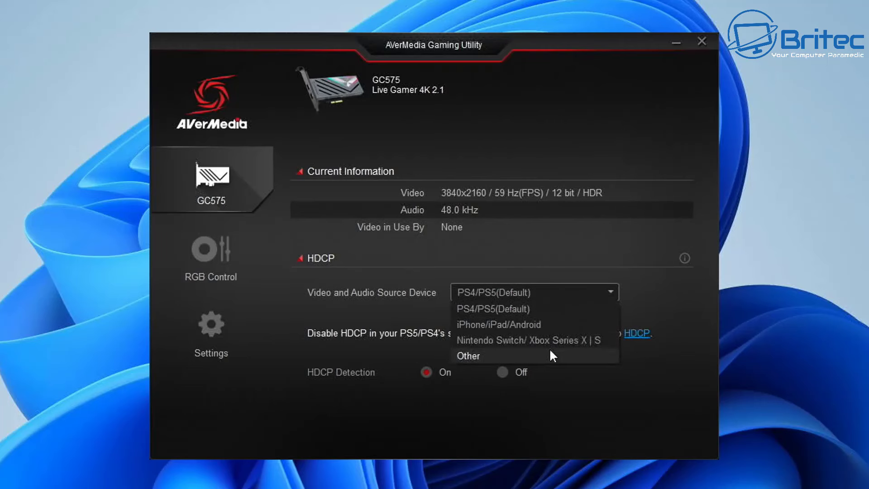
left_click(534, 292)
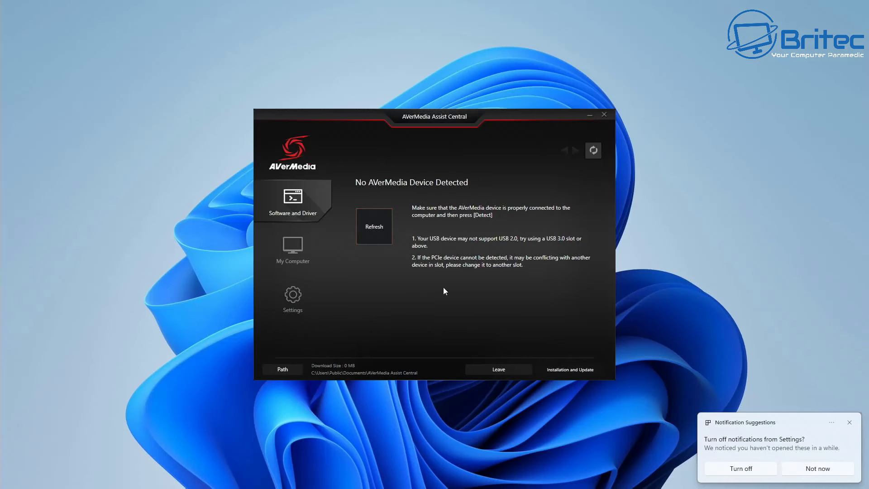
- Refresh device detection in AVerMedia Assist Central and allow RECentral network access through Windows Firewall
left_click(386, 225)
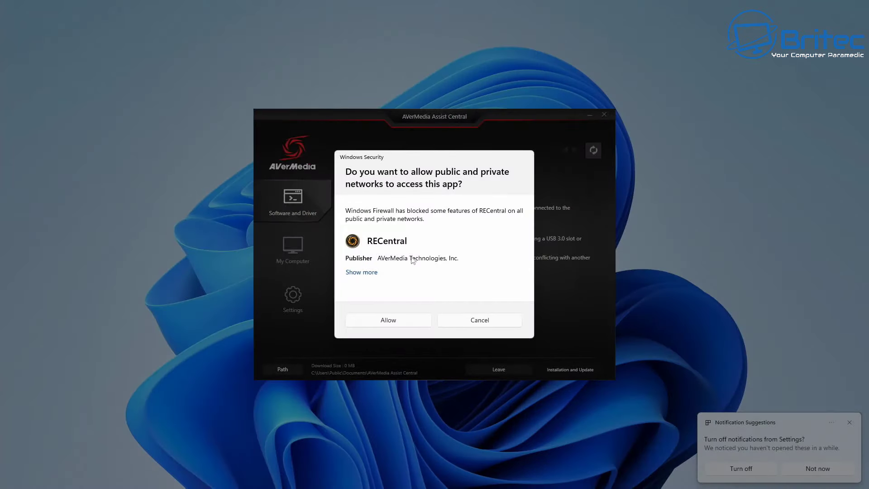
left_click(414, 326)
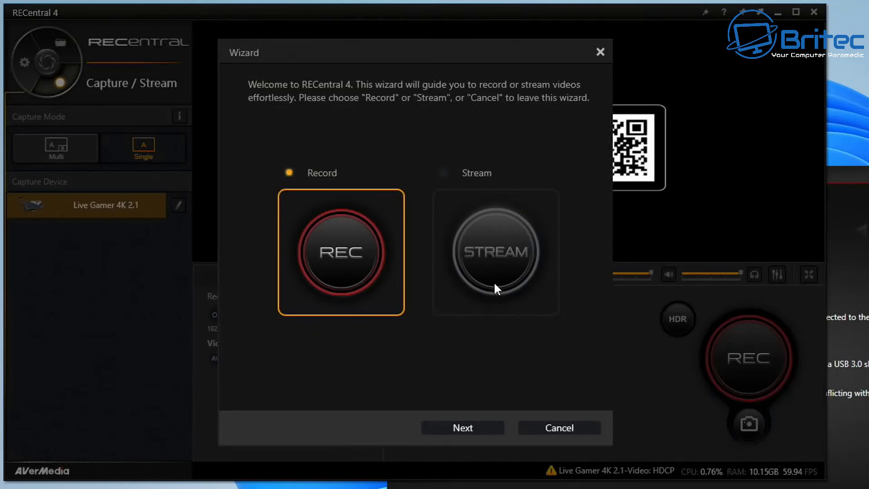
- Choose Record in the RECentral 4 wizard and set the device to Live Gamer 4K 2.1 and the microphone to None
left_click(465, 428)
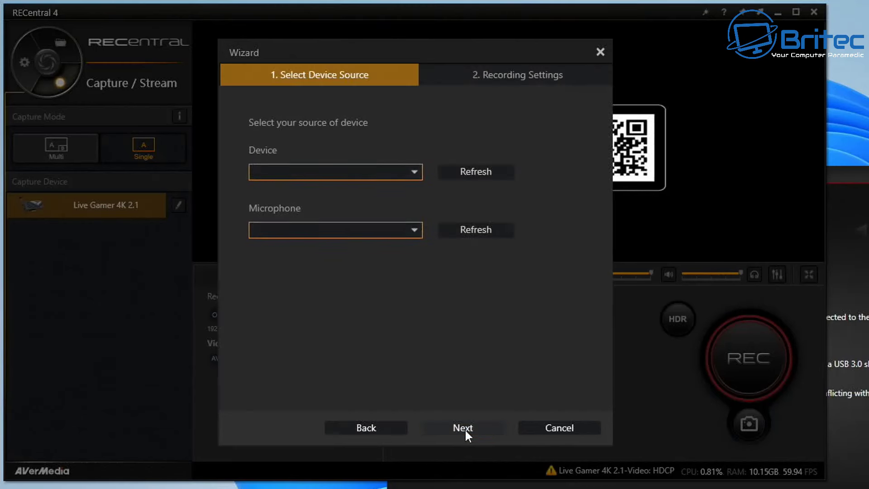
left_click(414, 172)
left_click(390, 185)
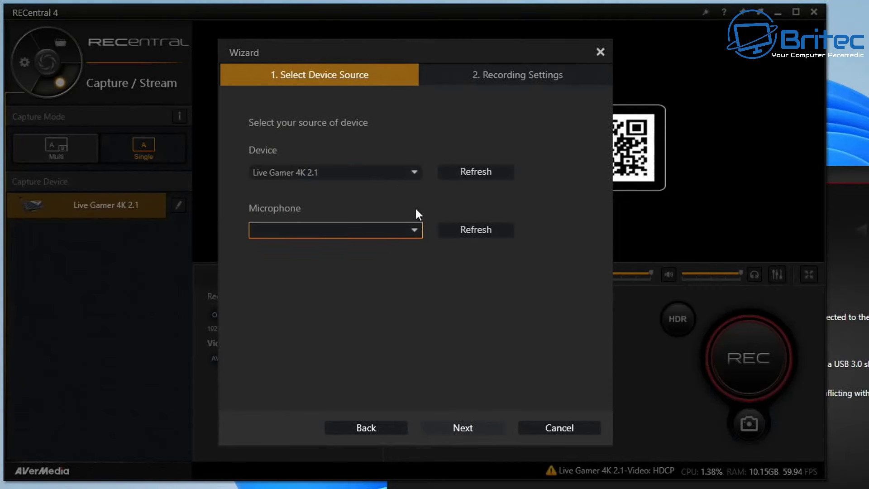
left_click(415, 230)
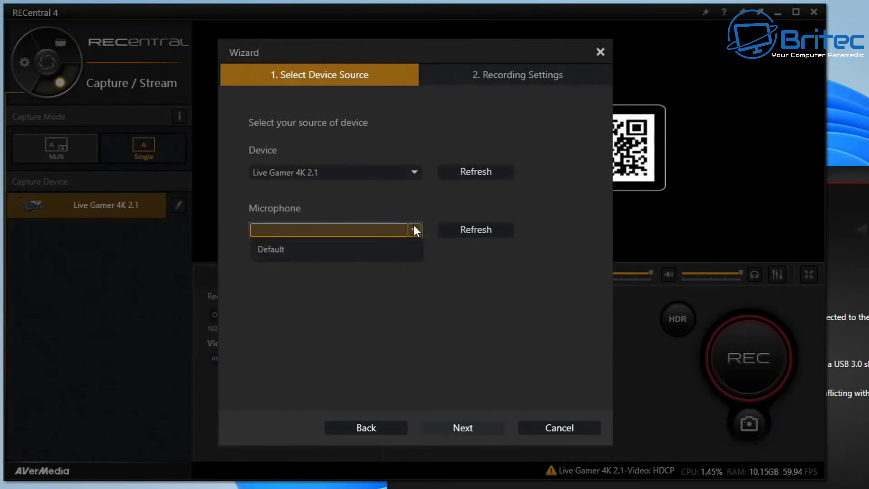
left_click(384, 246)
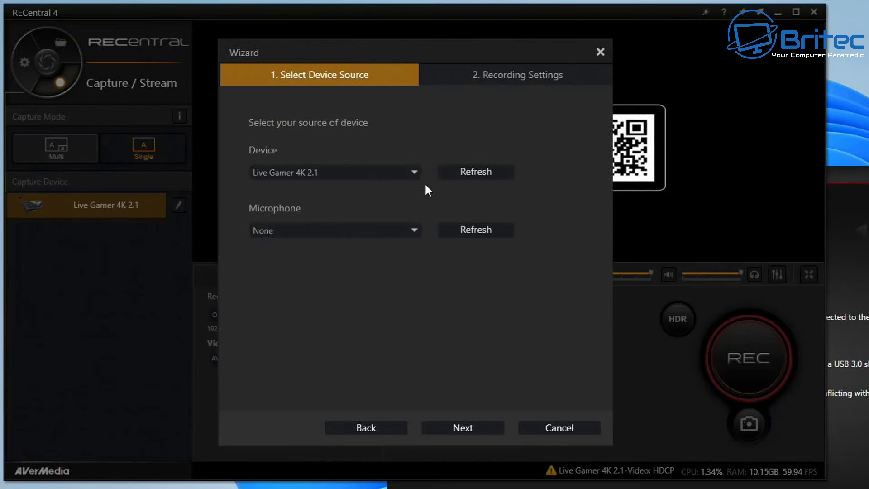
left_click(462, 427)
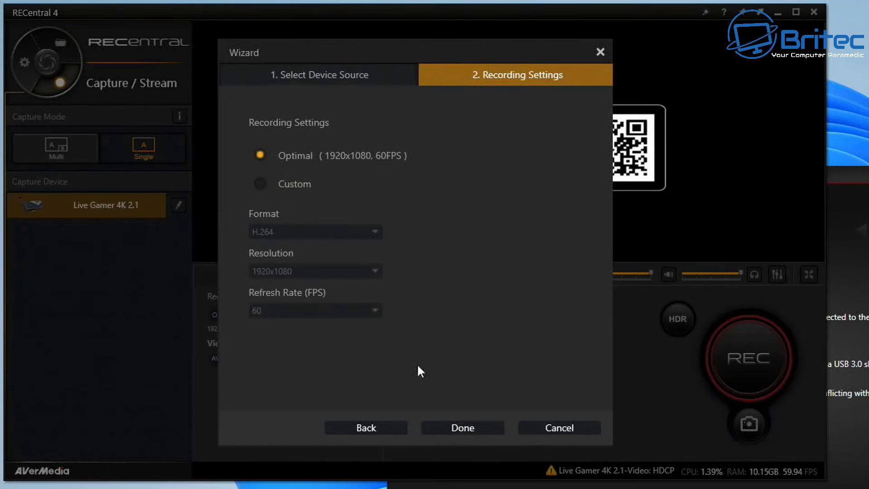
- Set custom recording settings of H.264, 3840x2160 and 60 FPS, and complete the wizard
left_click(261, 183)
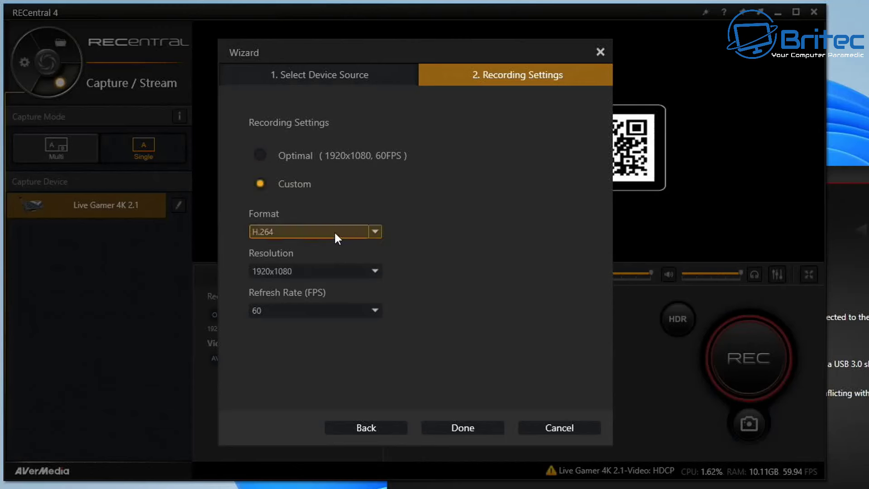
left_click(373, 270)
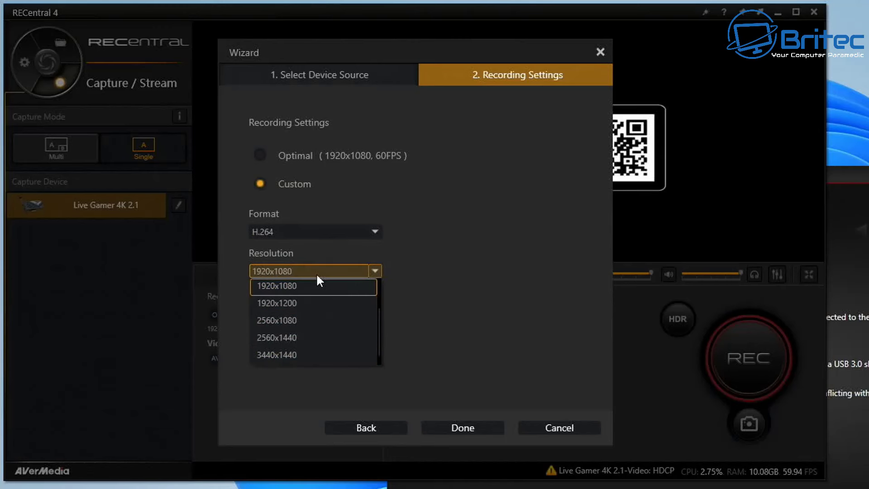
left_click(303, 353)
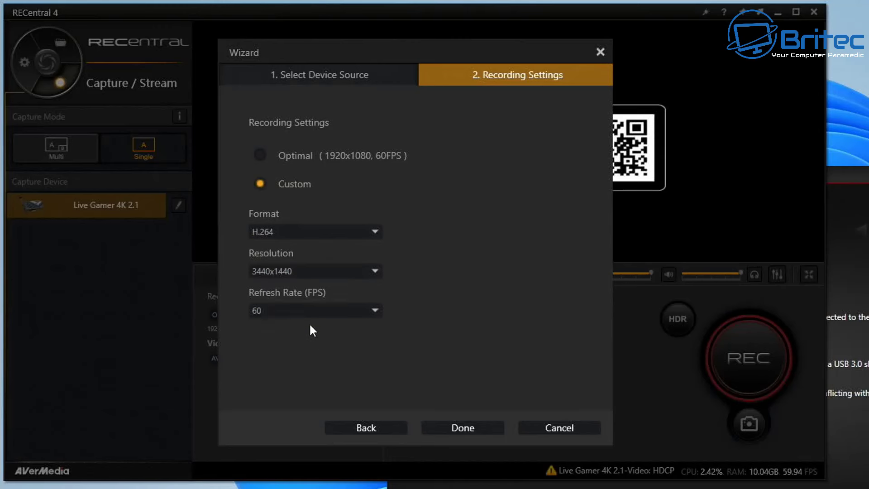
left_click(332, 271)
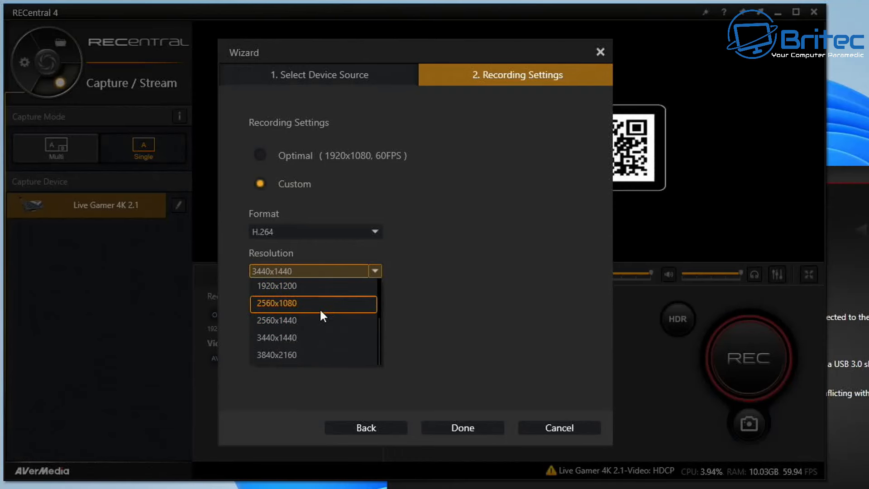
left_click(316, 357)
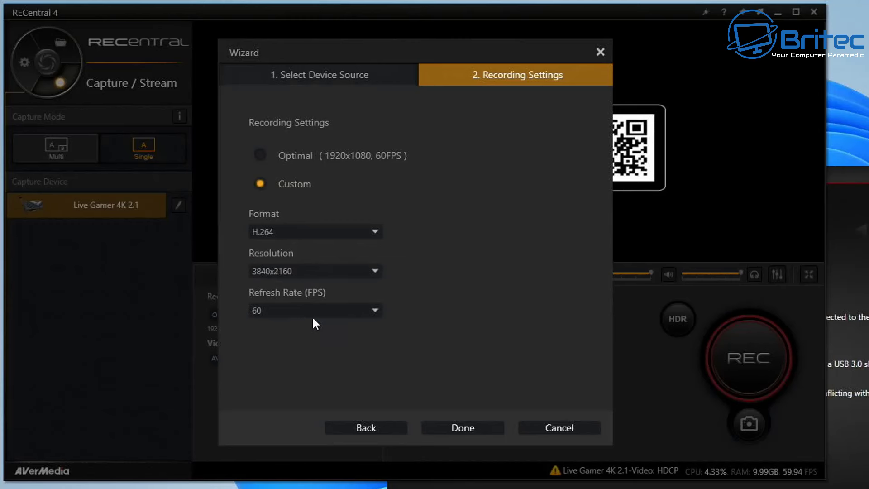
left_click(327, 311)
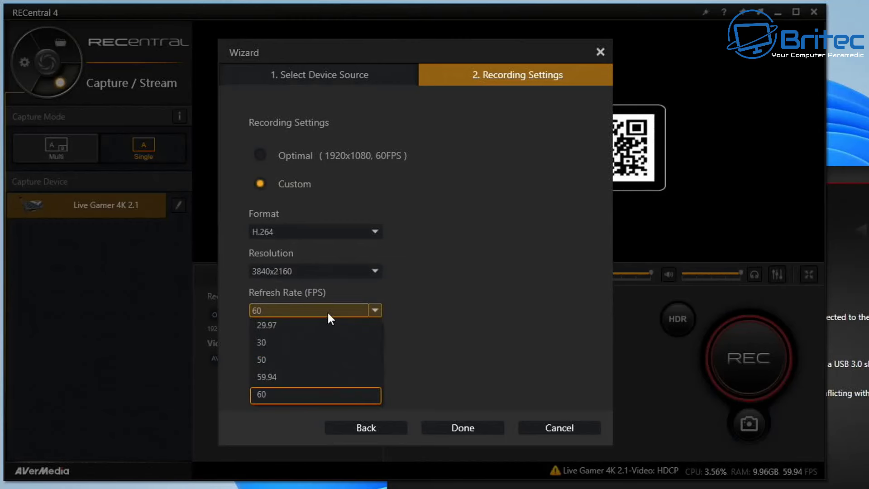
left_click(327, 311)
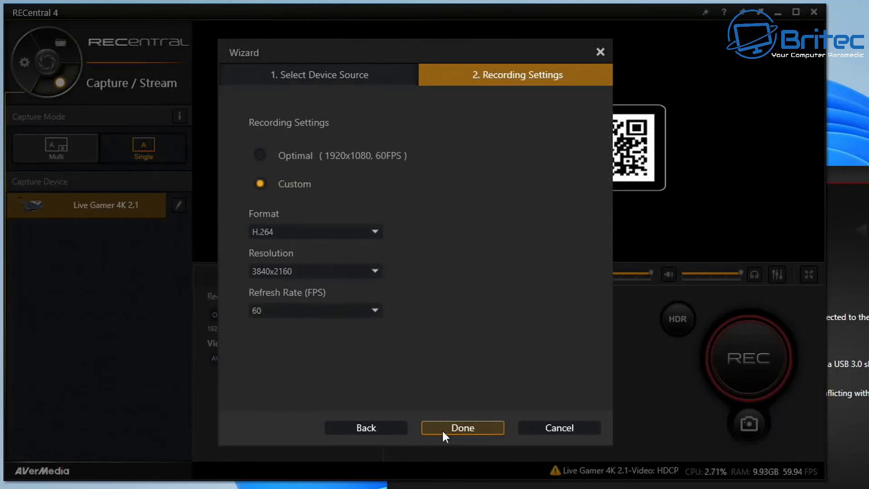
left_click(462, 428)
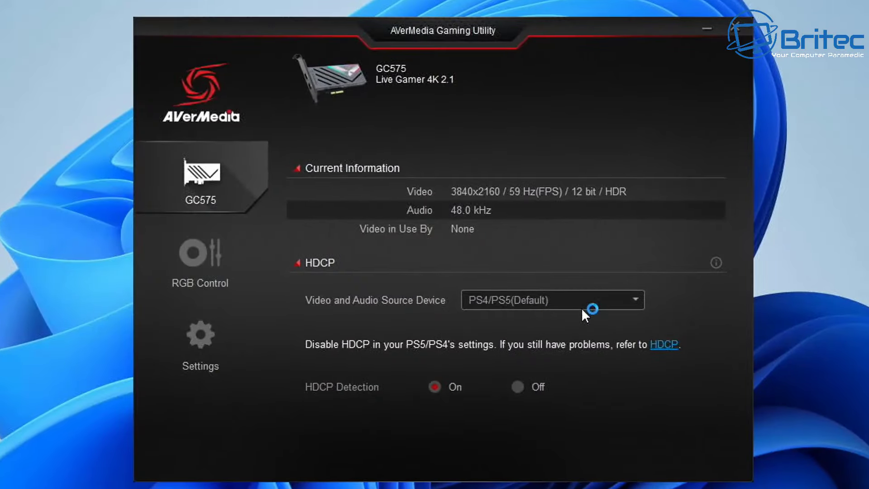
- Switch to AVerMedia Gaming Utility and review the source device options and the RGB lighting control options
left_click(582, 309)
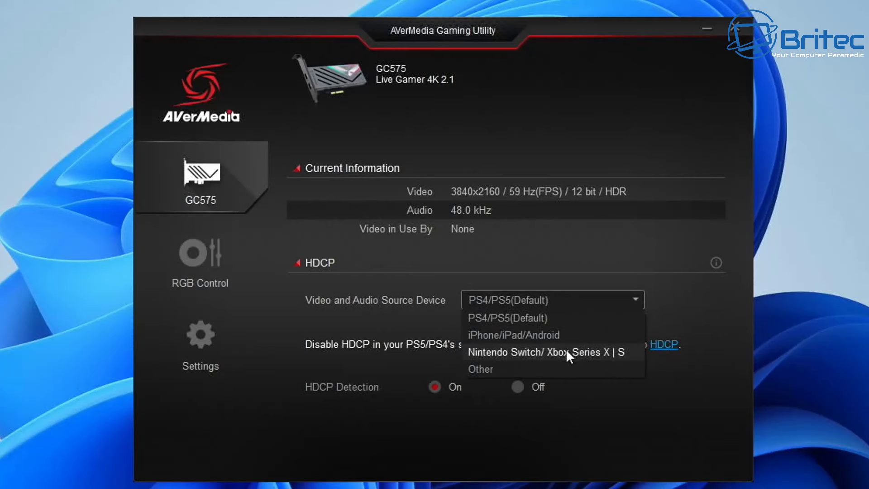
left_click(552, 297)
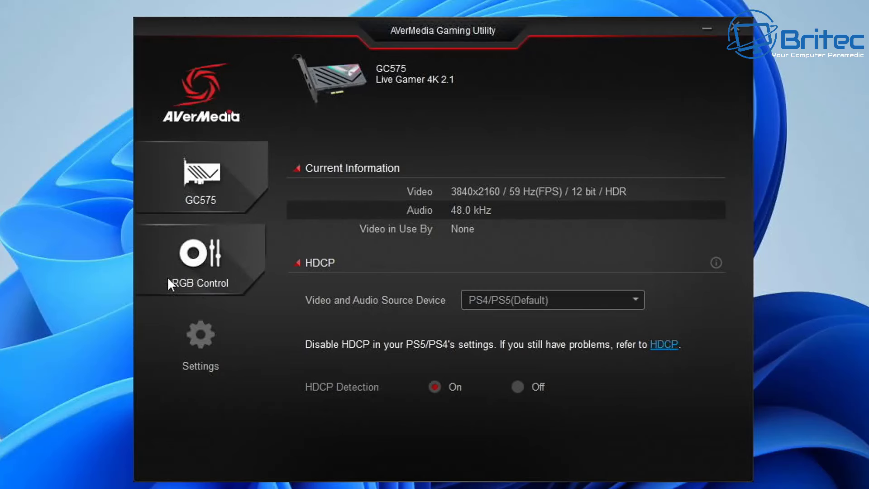
left_click(187, 266)
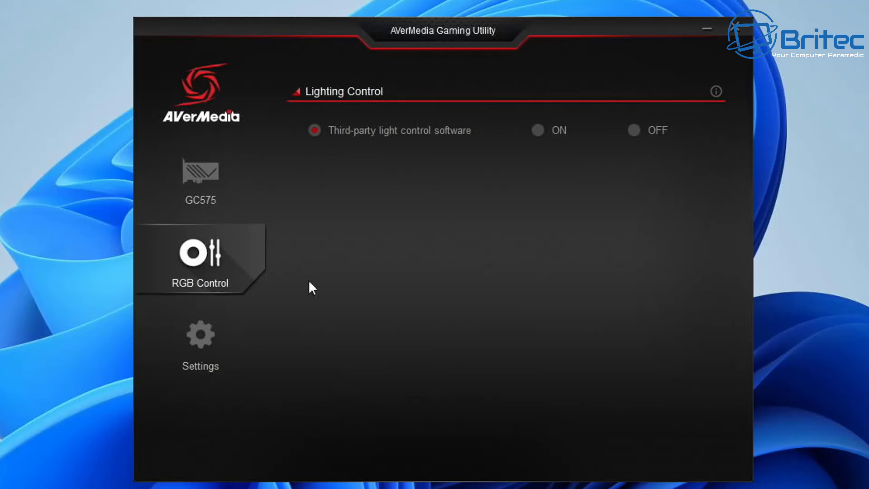
- Examine the utility's software, firmware, device information and troubleshooting settings
left_click(214, 348)
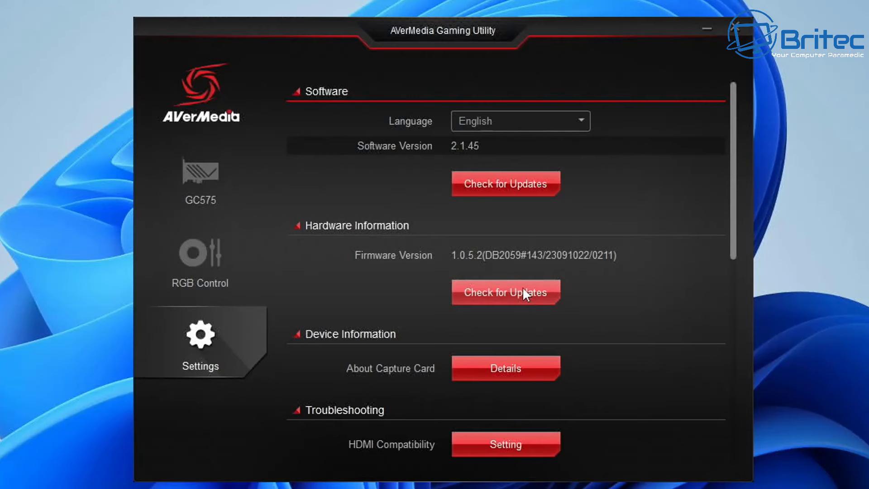
scroll(522, 286, "down", 2)
scroll(524, 292, "down", 2)
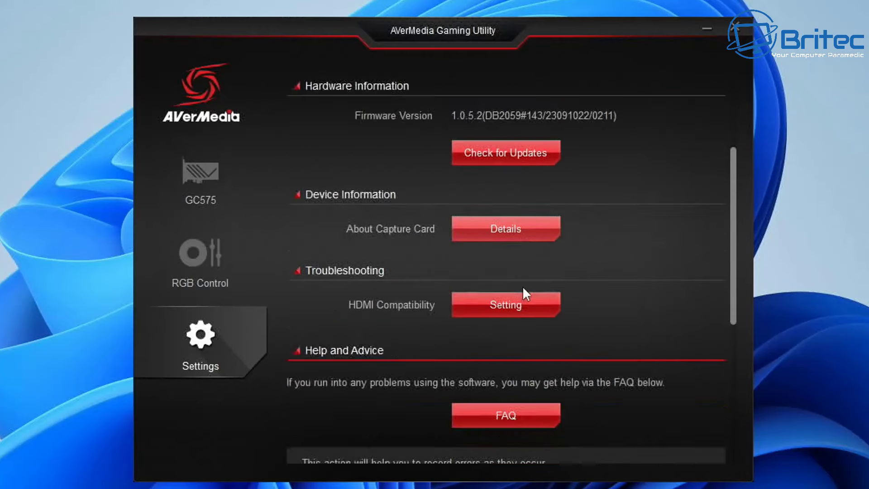
scroll(518, 294, "up", 4)
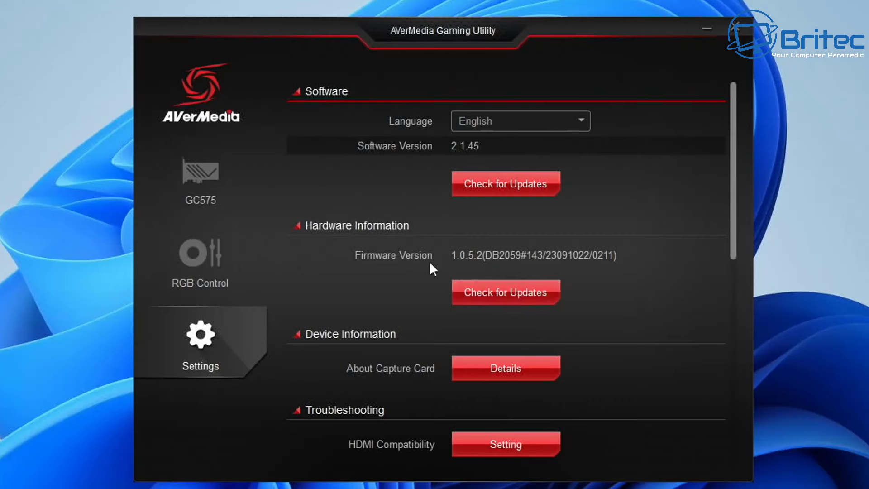
- Return to the GC575 device page and turn HDCP Detection off
left_click(236, 199)
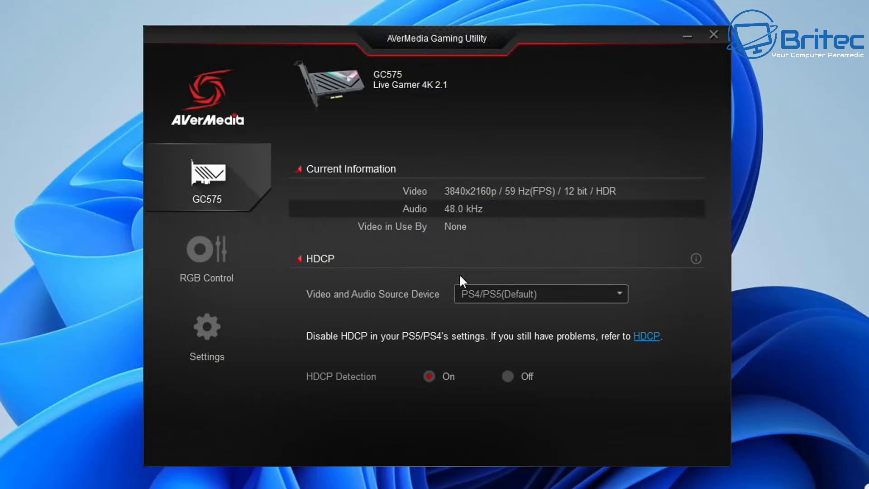
left_click(507, 376)
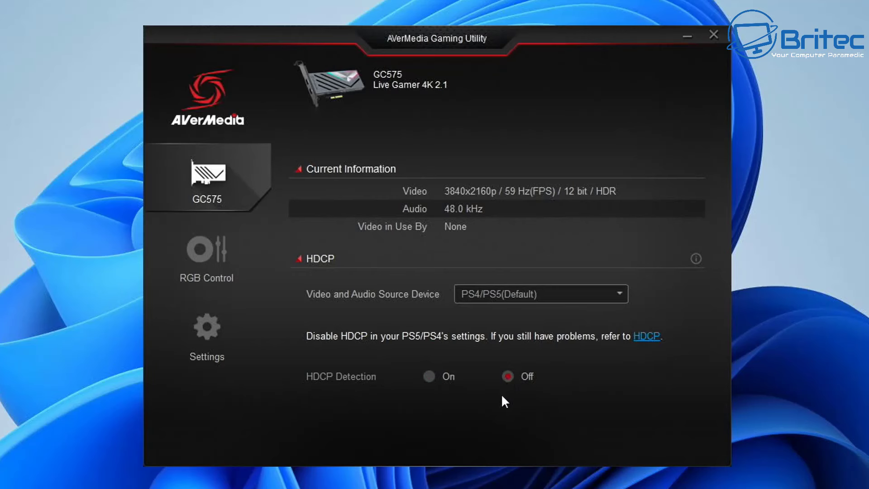